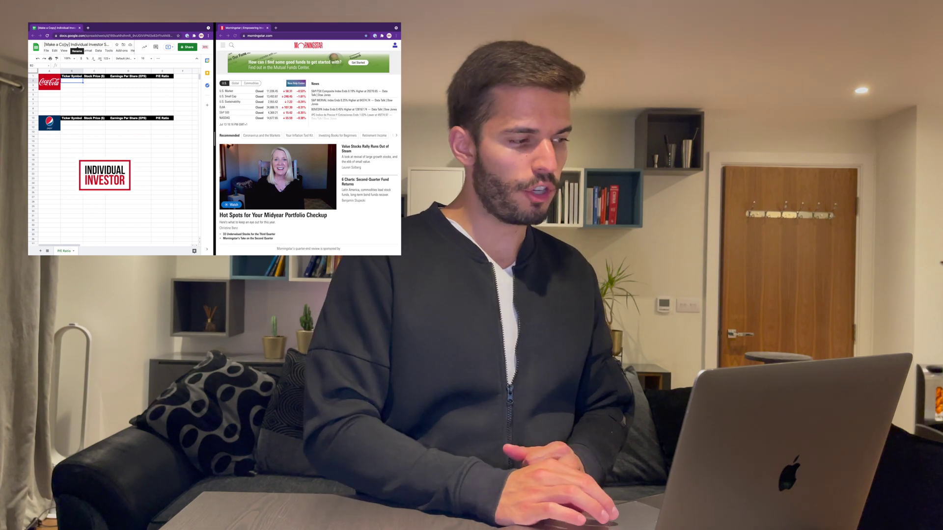
Search Morningstar for "coca cola" and open the quote page of Coca-Cola Co (XNYS: KO)
left_click(231, 46)
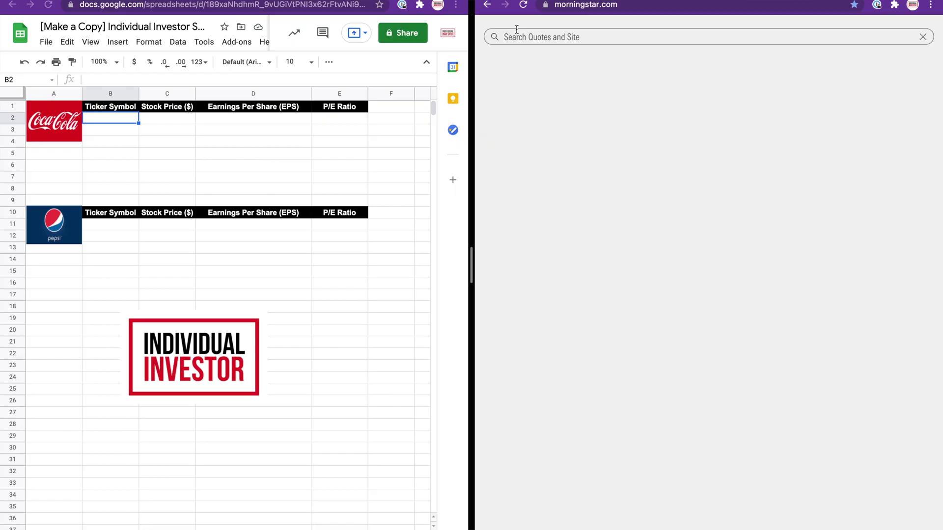
left_click(517, 38)
type("coca cola")
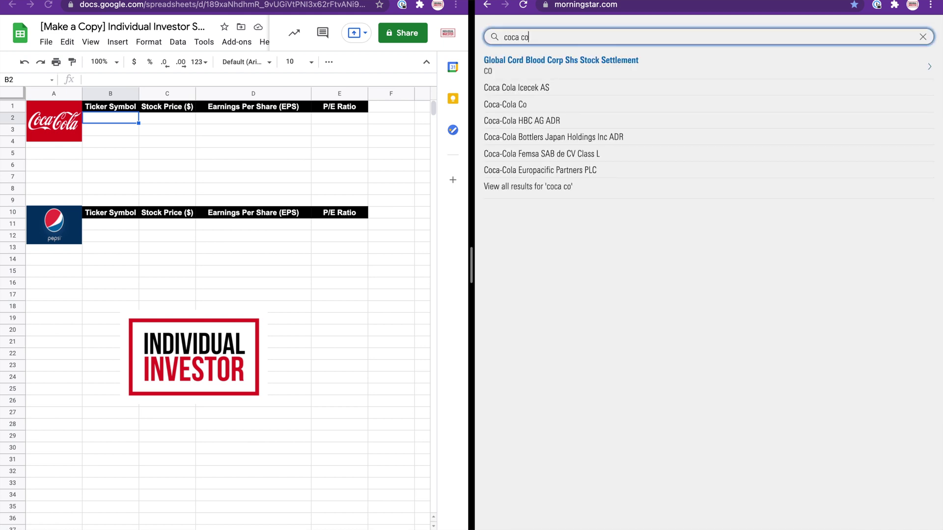
left_click(521, 106)
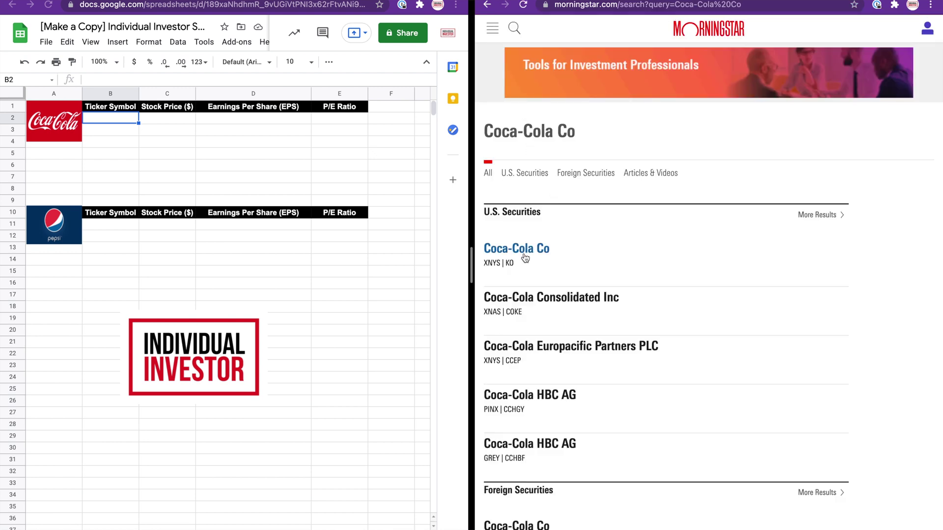
left_click(525, 258)
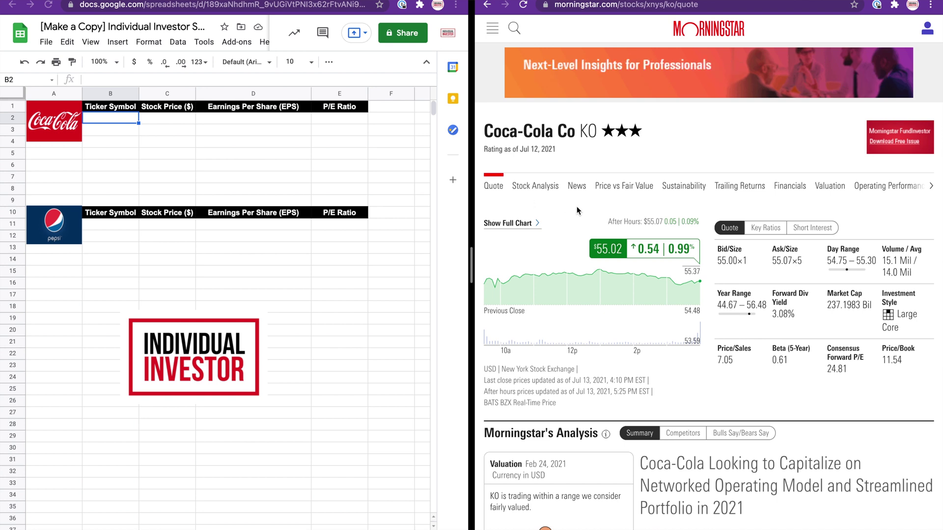
Enter Coca-Cola's ticker symbol KO from its quote page in cell B2 of the spreadsheet
double_click(588, 130)
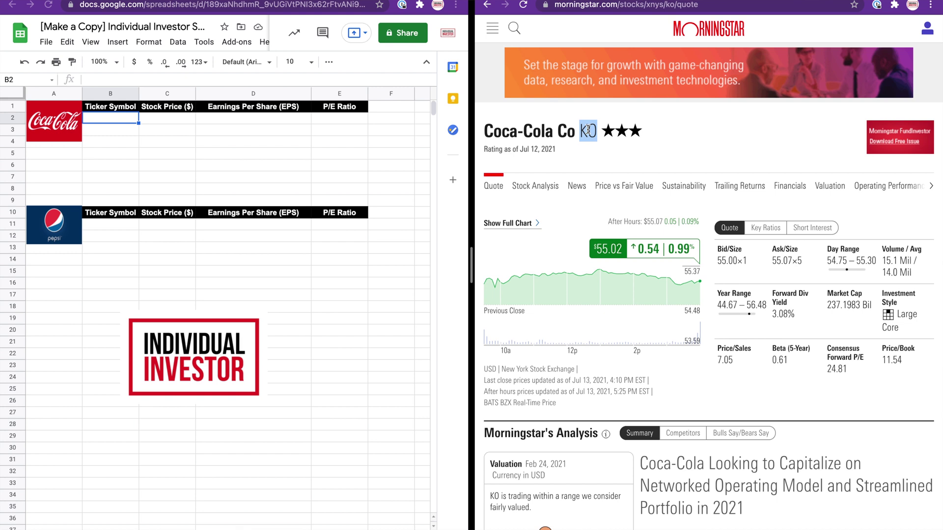
left_click(119, 122)
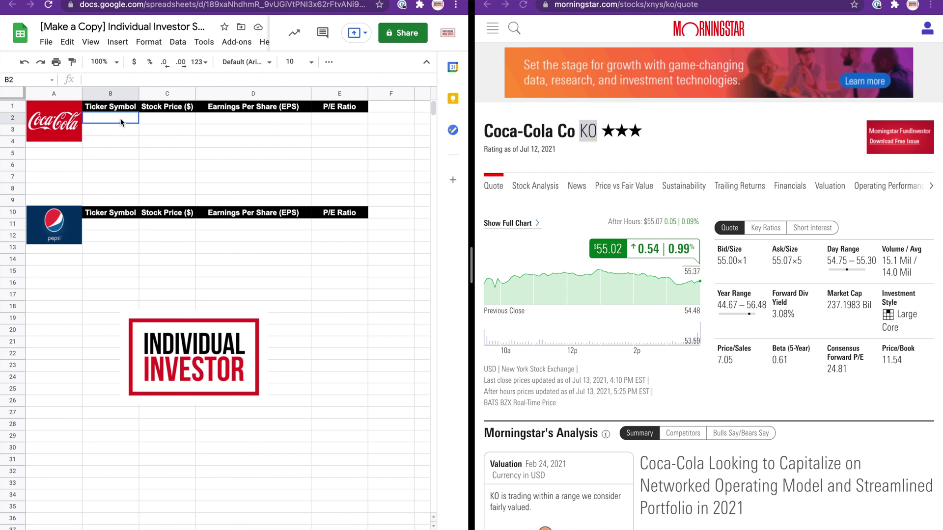
type("KO")
key("Return")
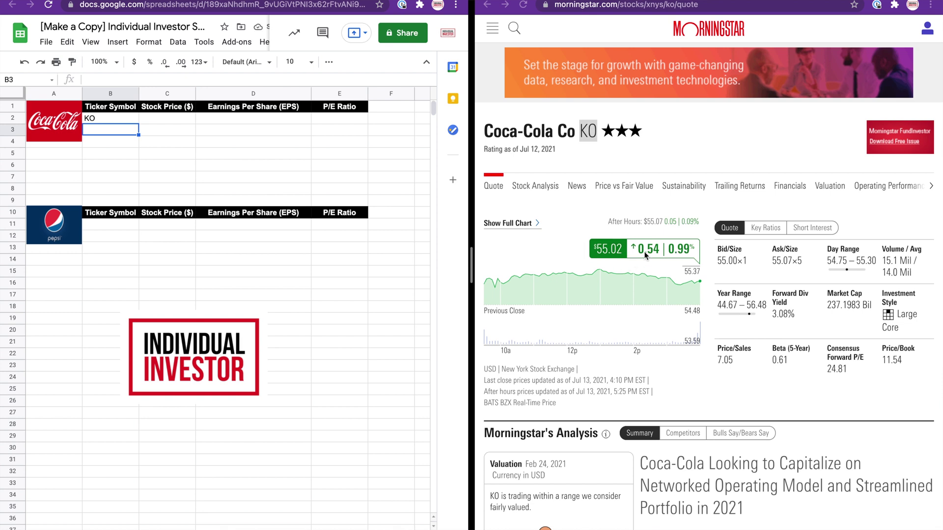
Fetch Coca-Cola's stock price in cell C2 with the formula =GOOGLEFINANCE(B2)
left_click(174, 122)
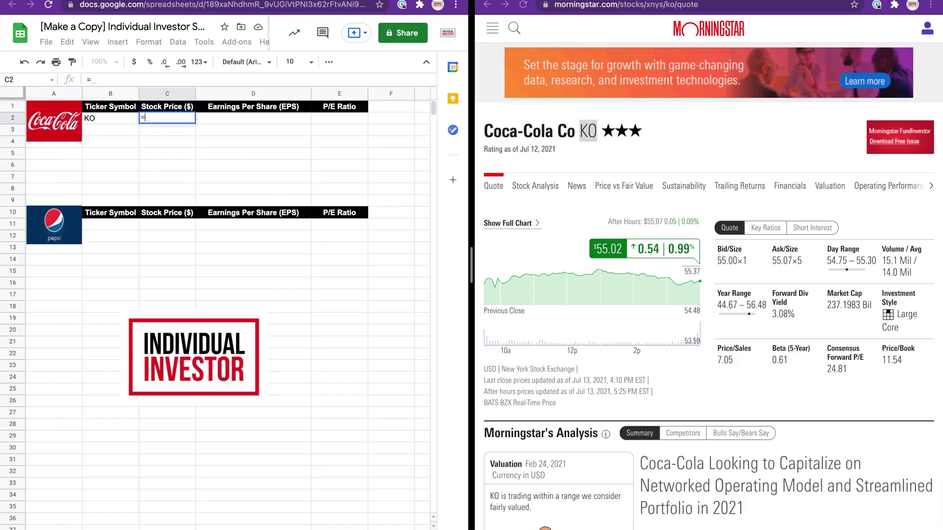
type("goo")
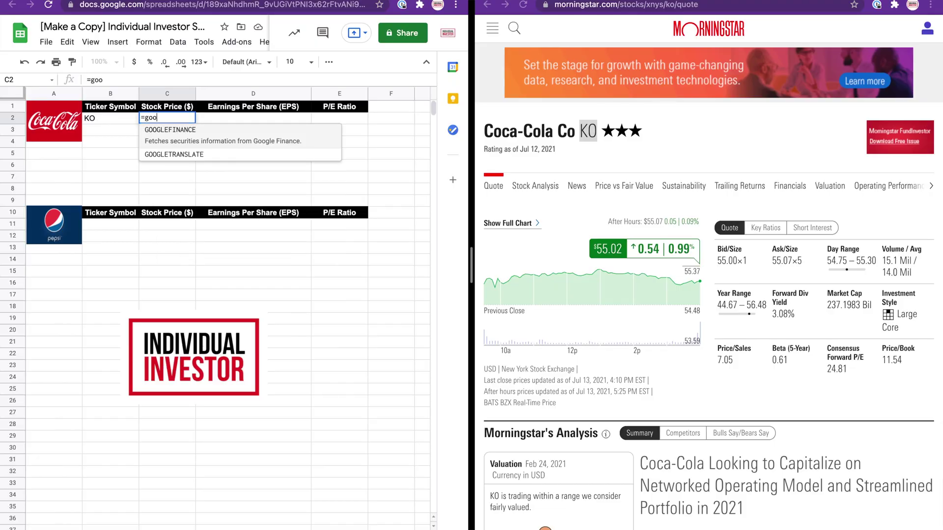
left_click(193, 138)
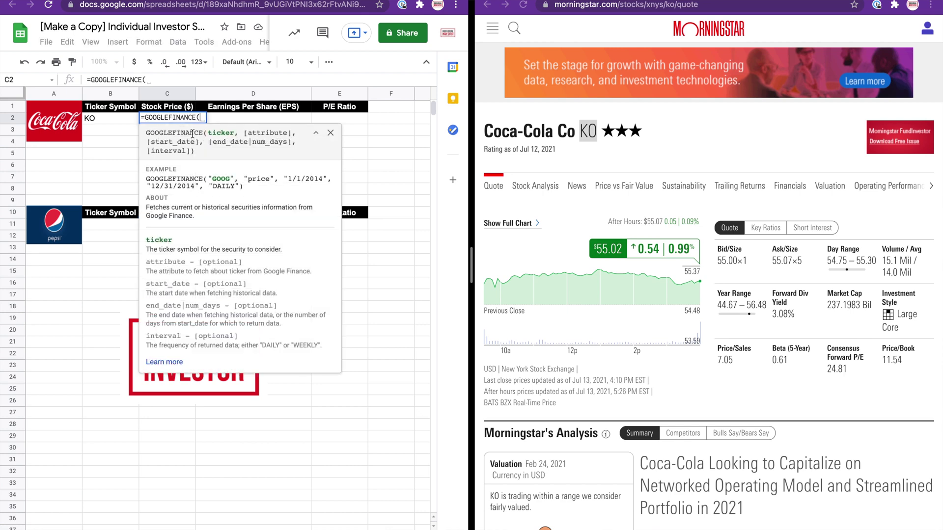
left_click(124, 123)
type(")")
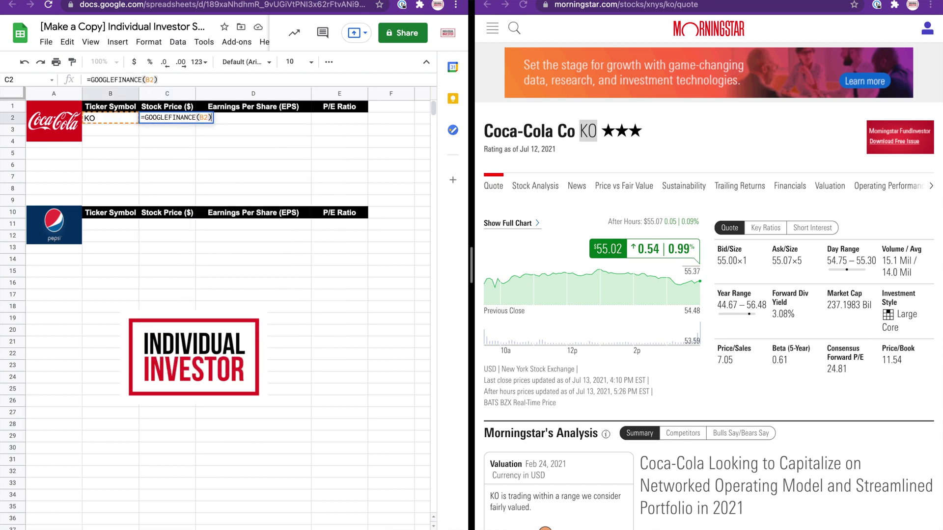
key("Return")
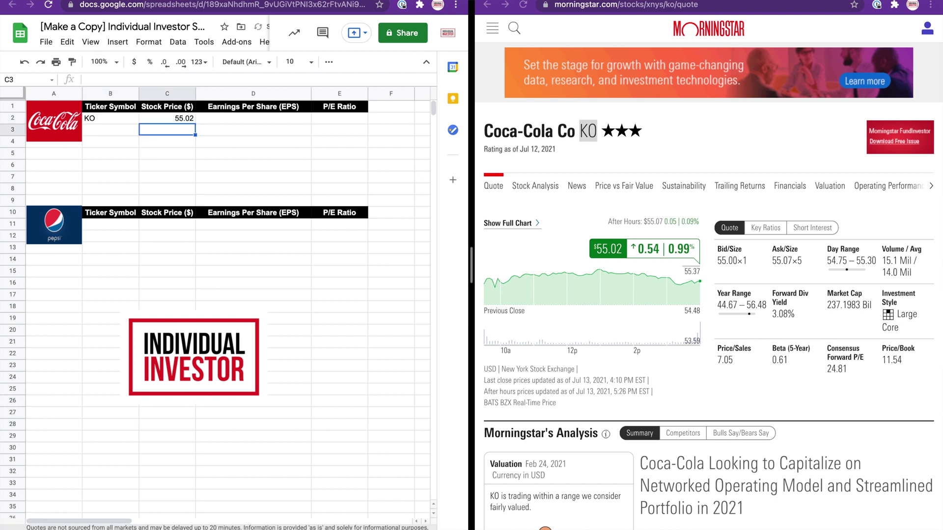
Select Coca-Cola's EPS cell D2 and open the Details View of its income statement in the Morningstar financials
left_click(249, 120)
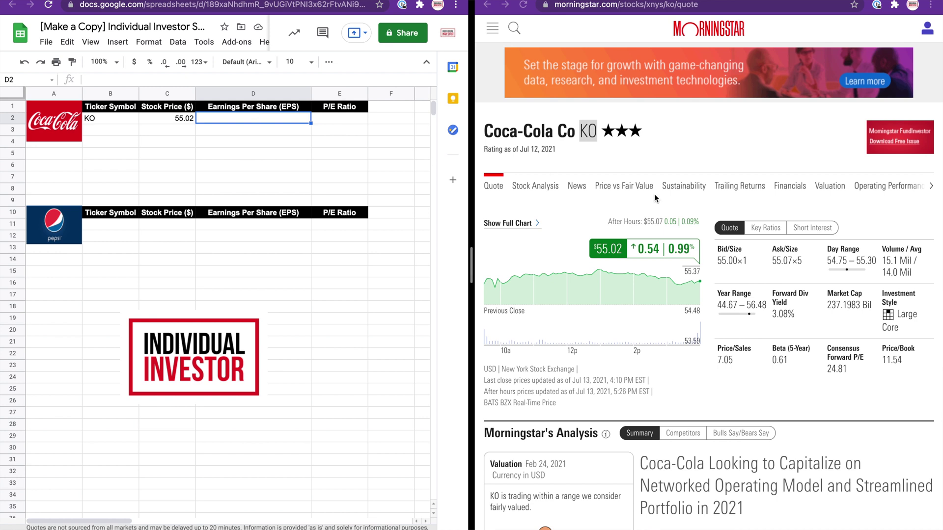
left_click(786, 193)
left_click(789, 190)
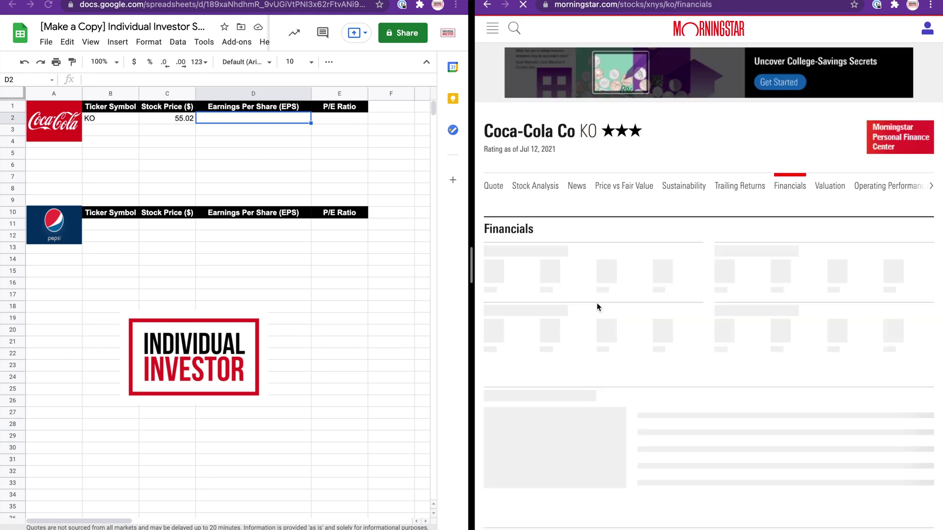
scroll(519, 358, "down", 1)
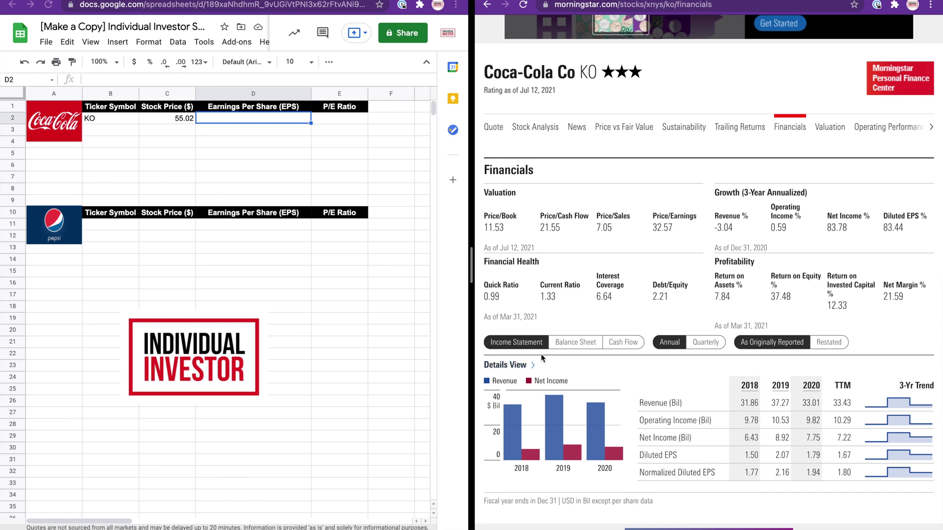
scroll(540, 355, "down", 1)
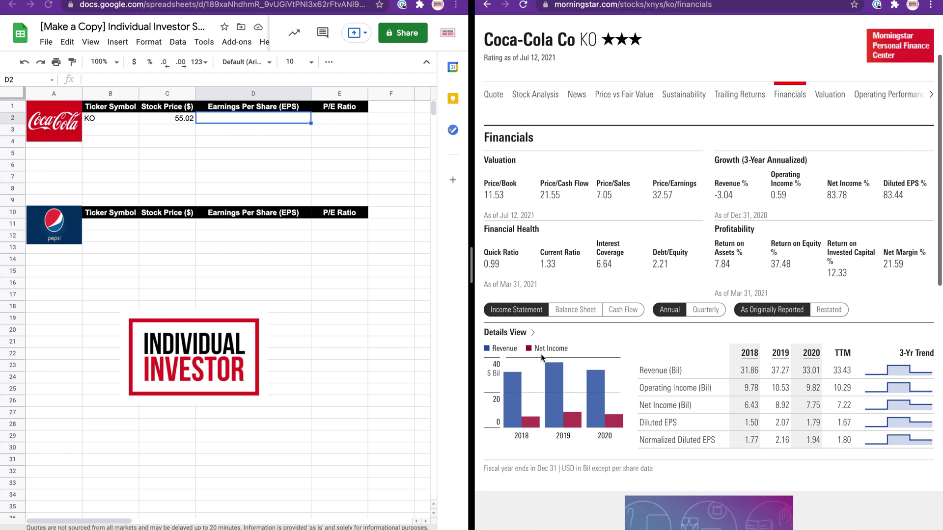
left_click(511, 333)
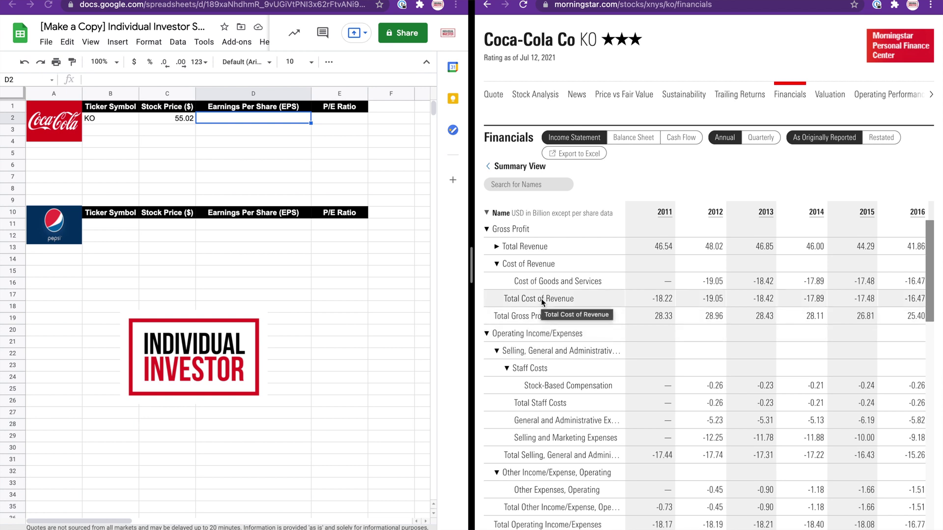
Collapse the Gross Profit, Operating and Non-Operating Income/Expenses, Income Statement Supplemental, Basic EPS and Diluted EPS groups in Coca-Cola's income statement
left_click(487, 230)
left_click(486, 247)
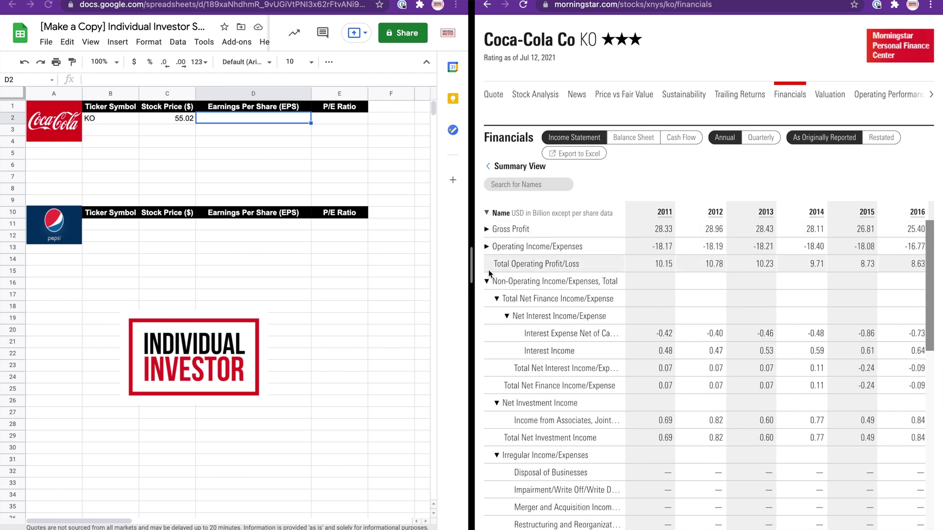
left_click(487, 281)
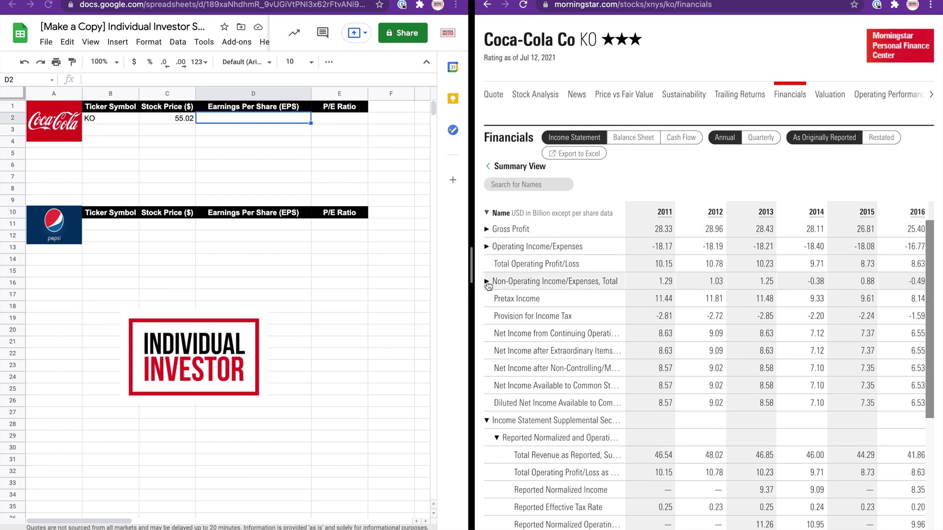
left_click(486, 421)
left_click(486, 457)
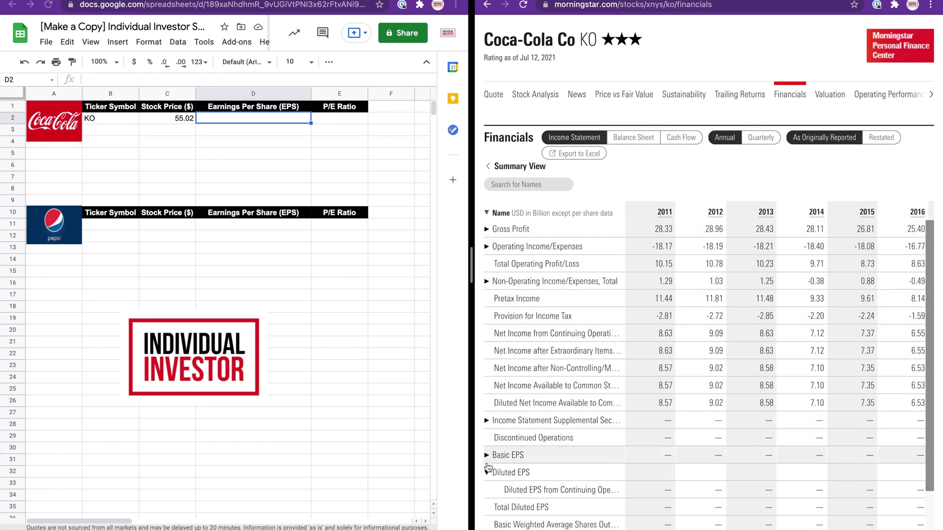
left_click(487, 473)
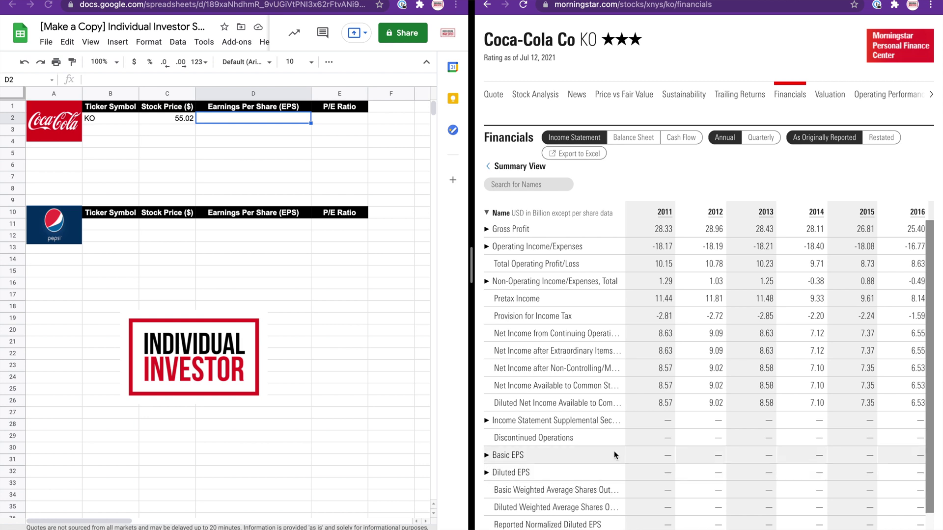
Enter Coca-Cola's TTM earnings per share of 1.67 from the income statement in cell D2
scroll(709, 467, "right", 10)
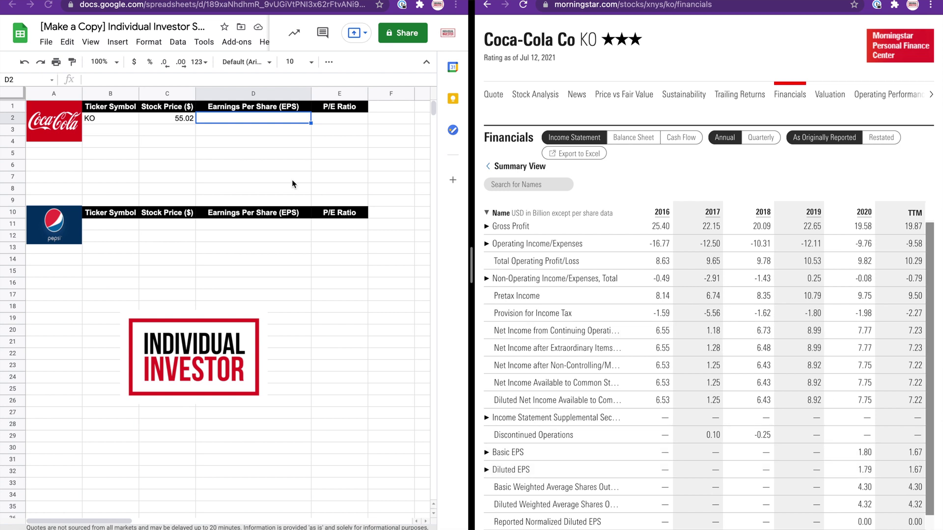
type("1.67")
key("Return")
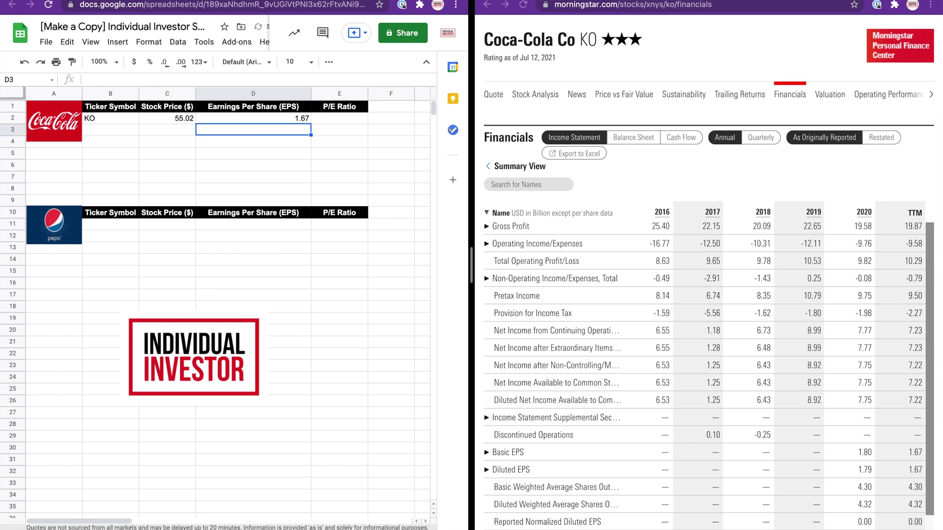
Calculate Coca-Cola's P/E ratio in cell E2 by dividing stock price by EPS with =C2/D2
left_click(346, 121)
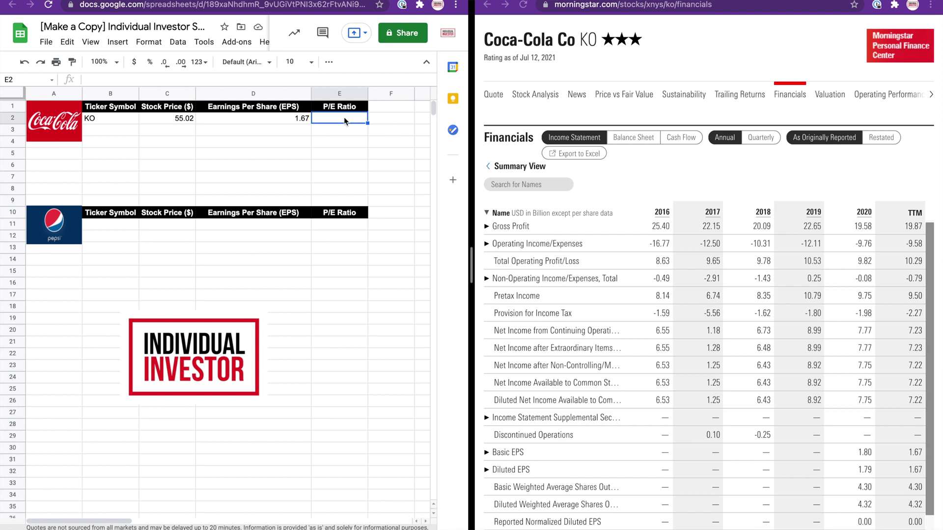
type("=")
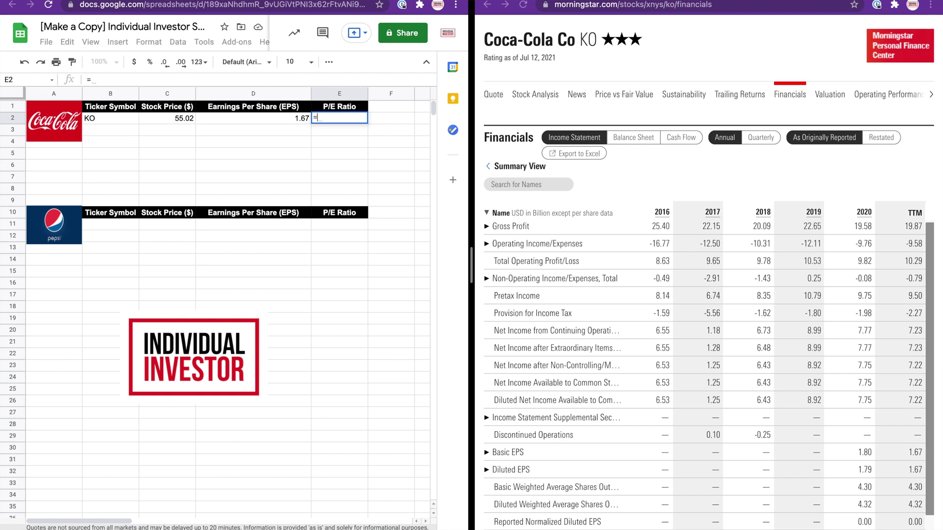
left_click(189, 121)
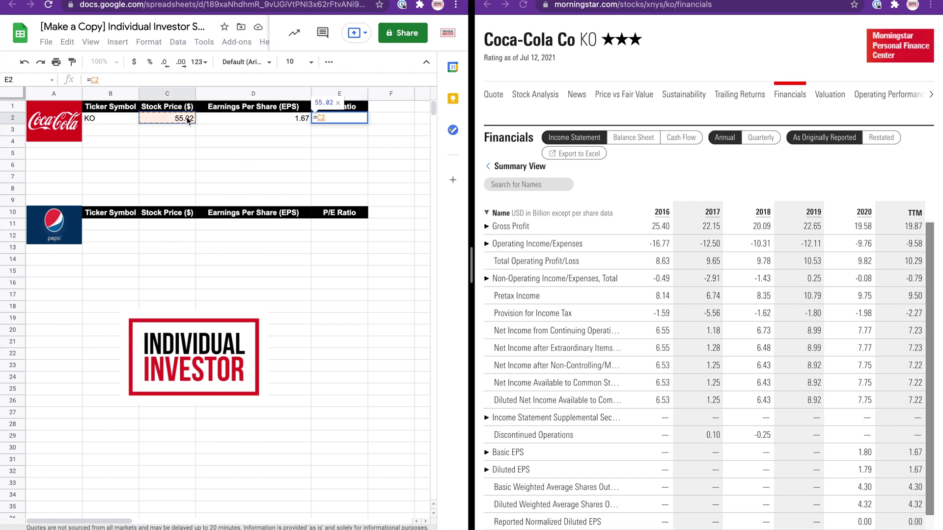
type("/")
left_click(259, 121)
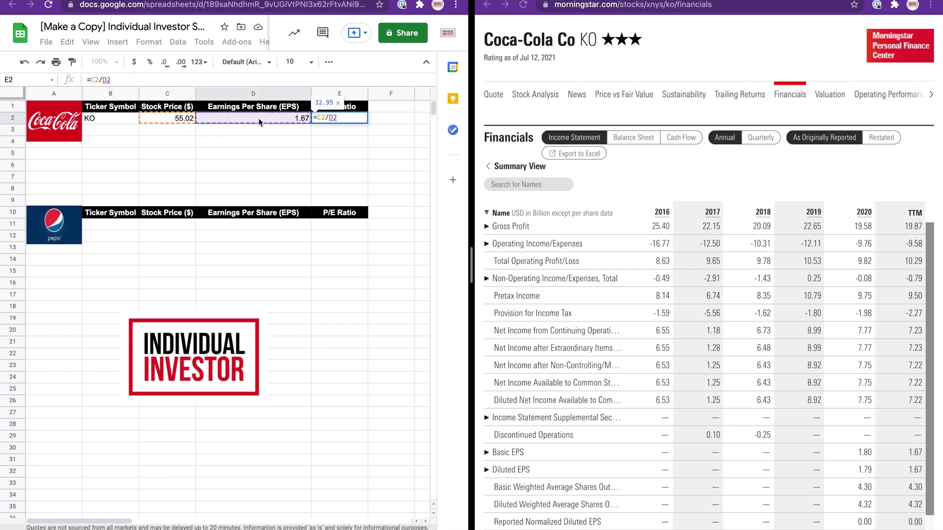
key("Return")
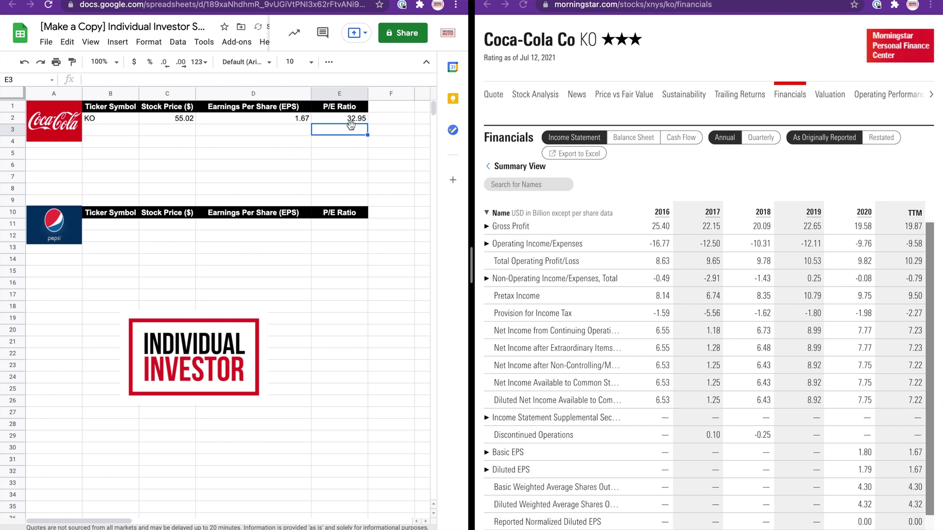
left_click(352, 121)
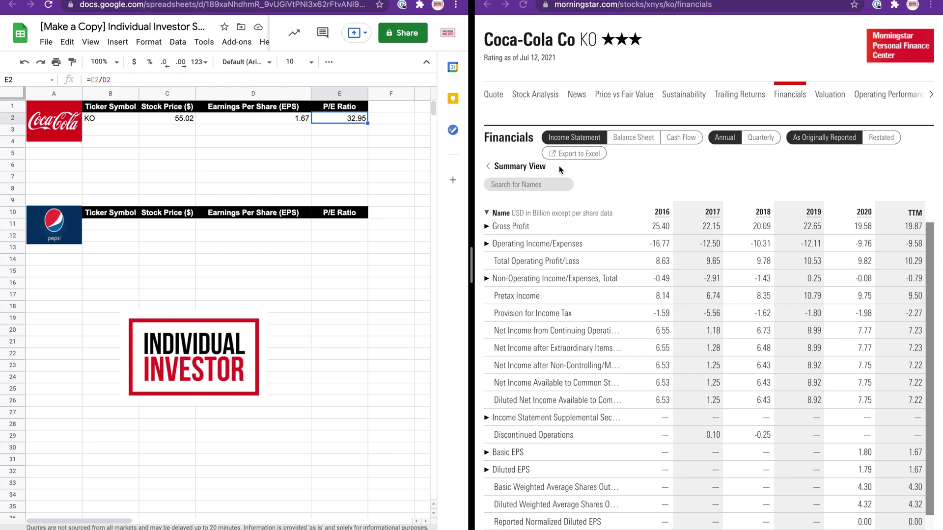
scroll(559, 166, "up", 2)
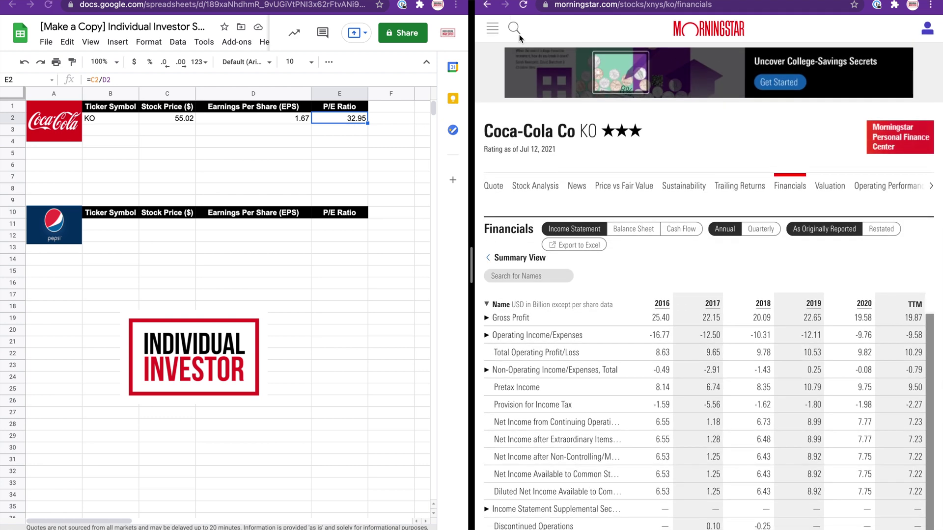
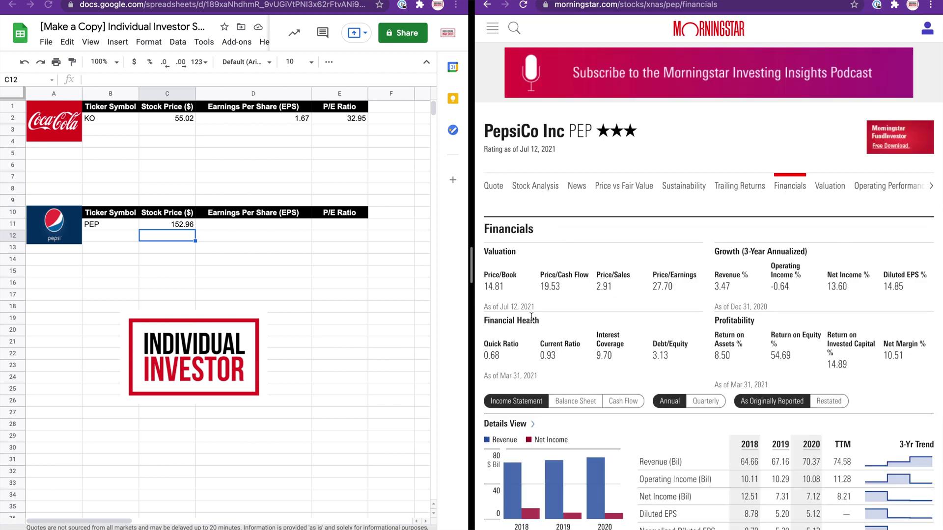
Open the Details View of PepsiCo's income statement and collapse the Gross Profit, Operating Income/Expenses and Non-Operating Income/Expenses groups
scroll(531, 316, "down", 2)
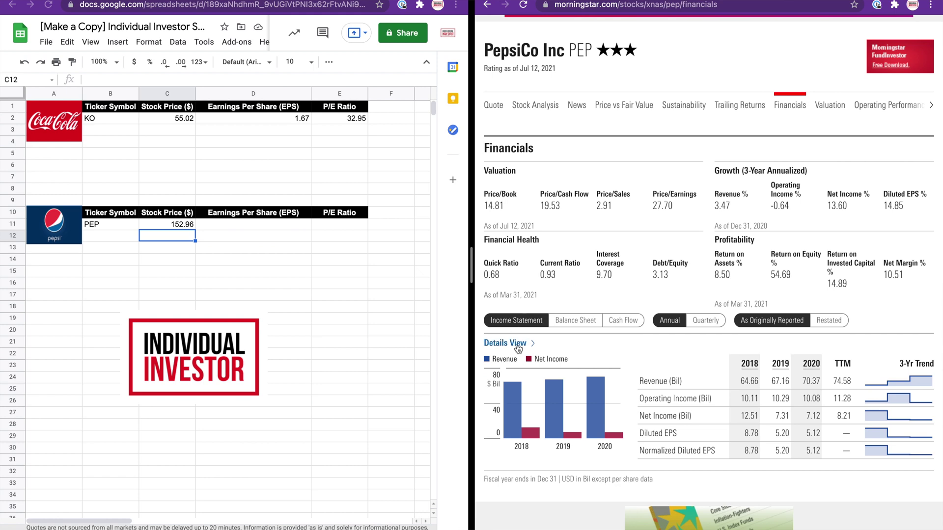
left_click(517, 344)
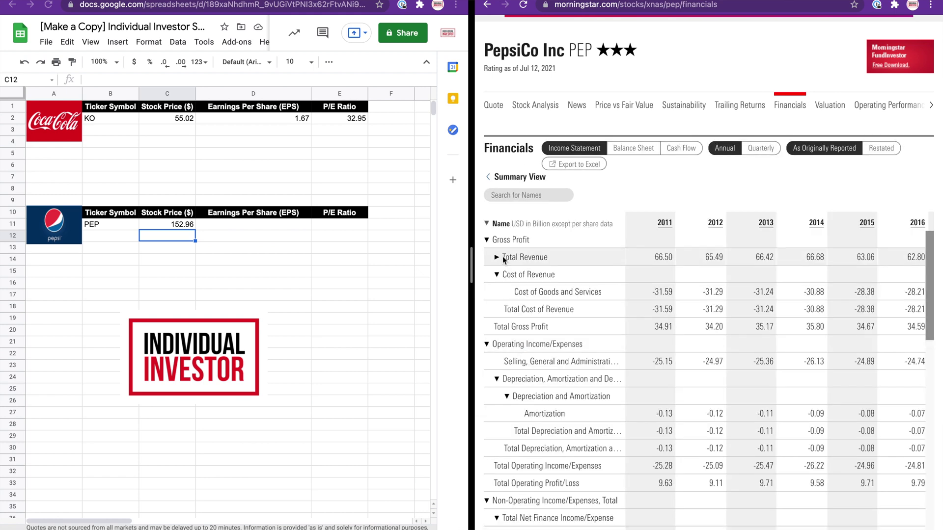
left_click(487, 239)
left_click(487, 257)
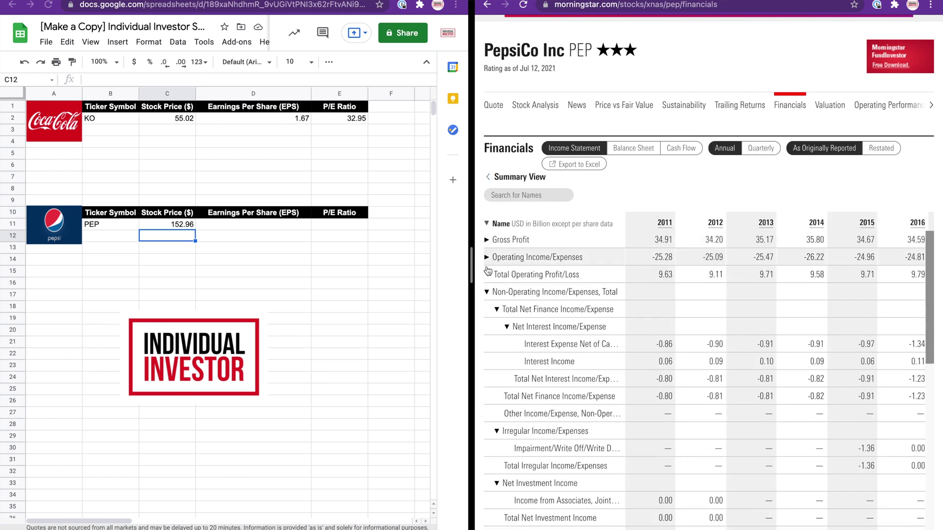
left_click(486, 292)
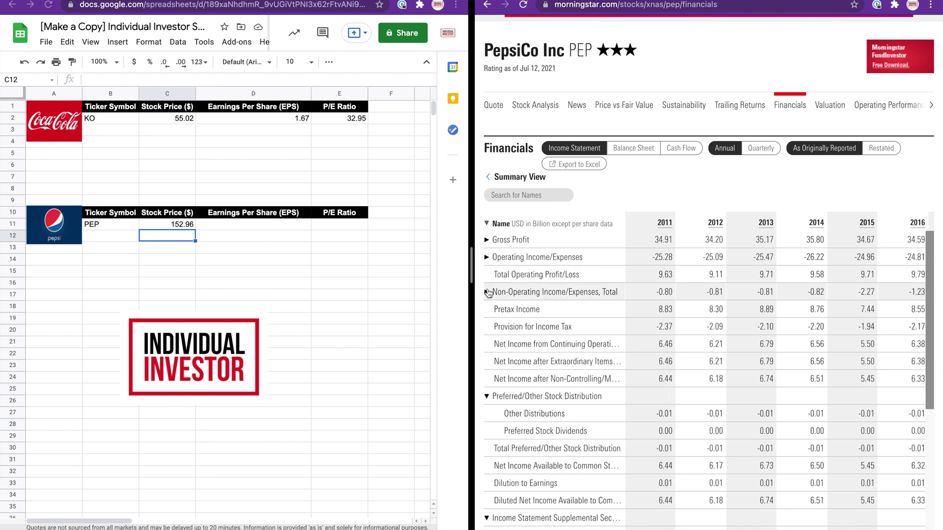
Collapse the Preferred/Other Stock Distribution, Income Statement Supplemental, Basic EPS and Diluted EPS groups in PepsiCo's income statement
left_click(488, 397)
scroll(485, 402, "down", 2)
left_click(487, 420)
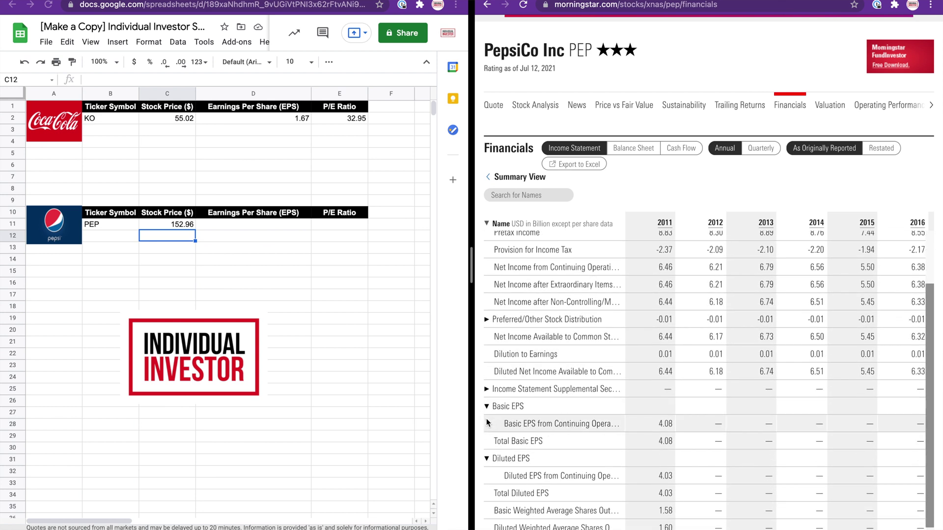
left_click(487, 404)
left_click(487, 421)
Enter PepsiCo's TTM diluted earnings per share of 5.92 from the income statement in cell D11
scroll(540, 417, "right", 5)
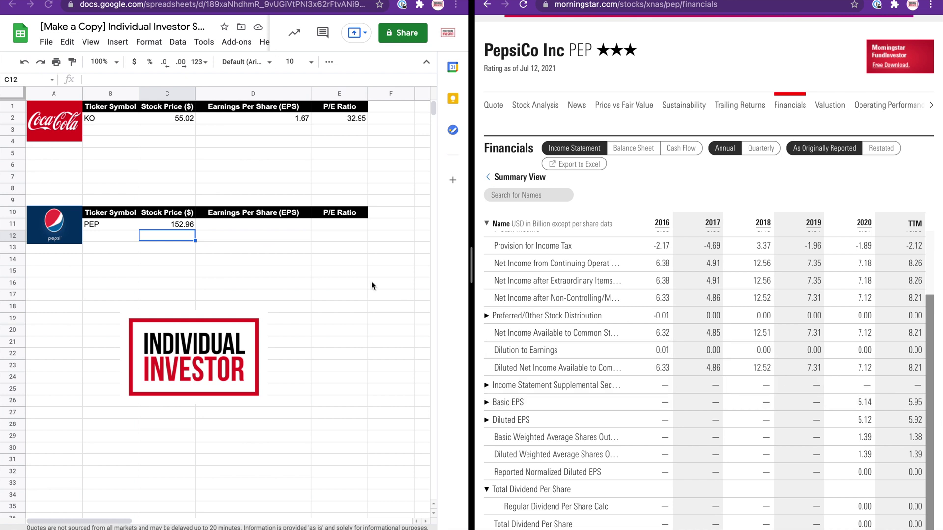
left_click(260, 227)
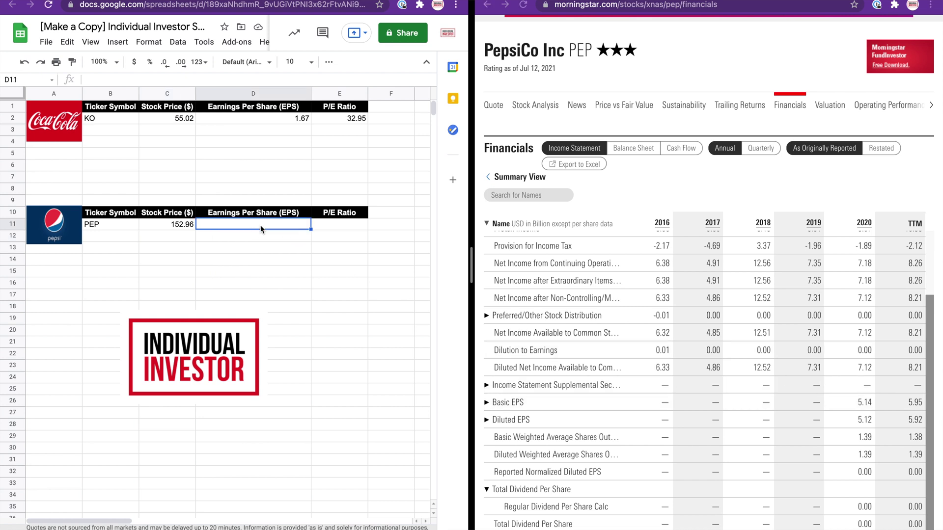
double_click(299, 224)
type("5")
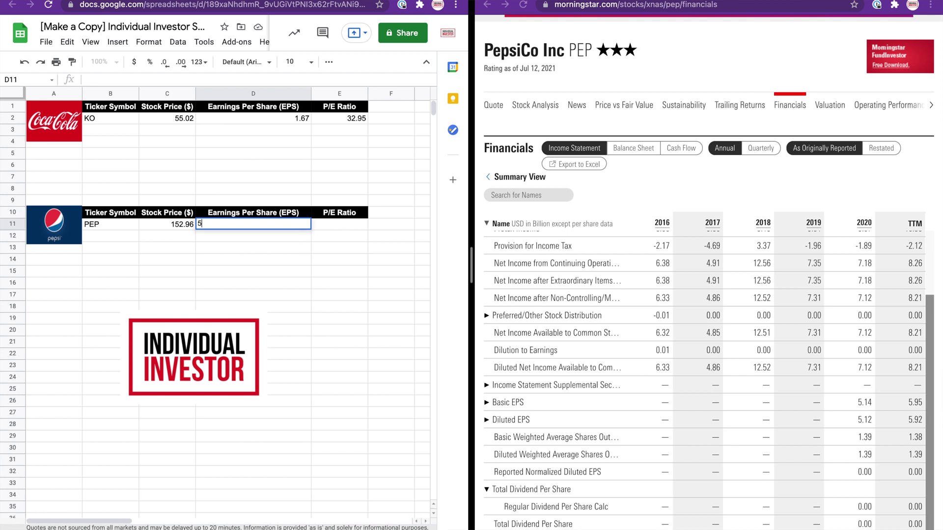
type(".92")
key("Return")
Calculate PepsiCo's P/E ratio in cell E11 by dividing stock price by EPS with =C11/D11
left_click(353, 227)
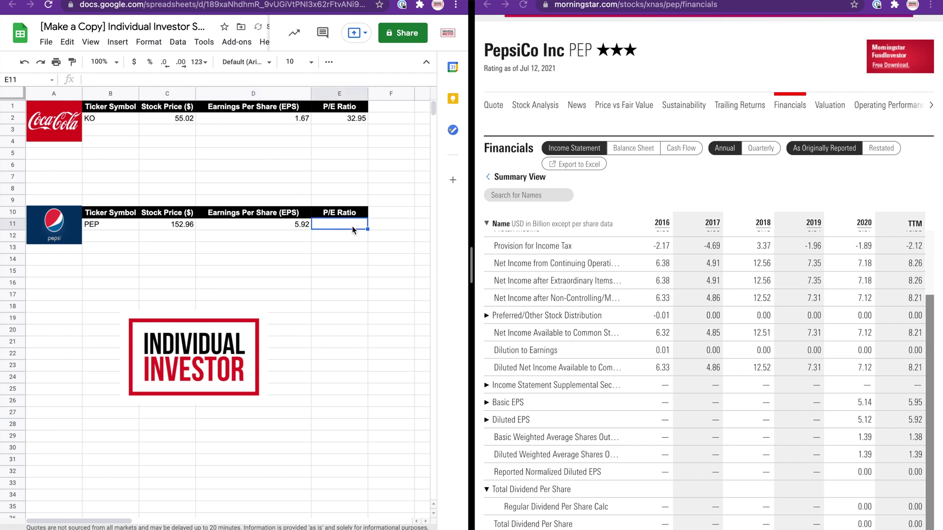
type("=")
left_click(176, 225)
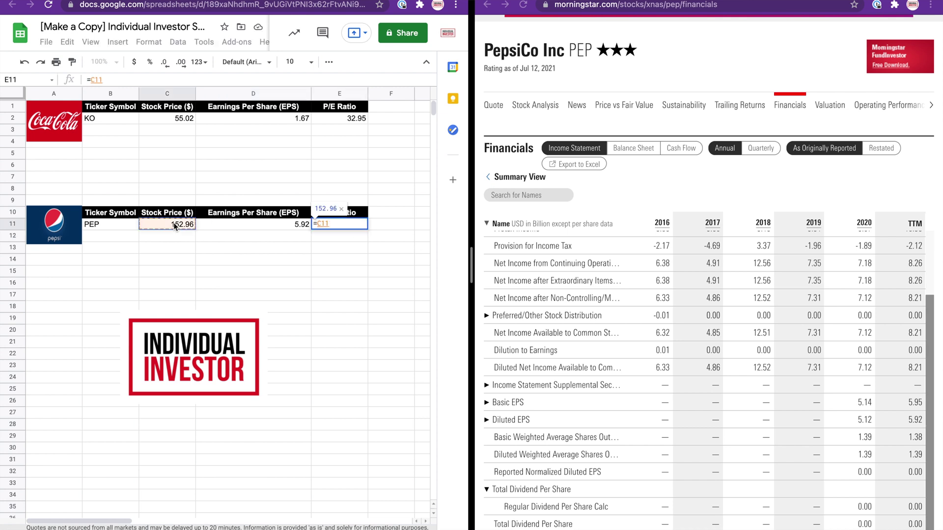
type("/")
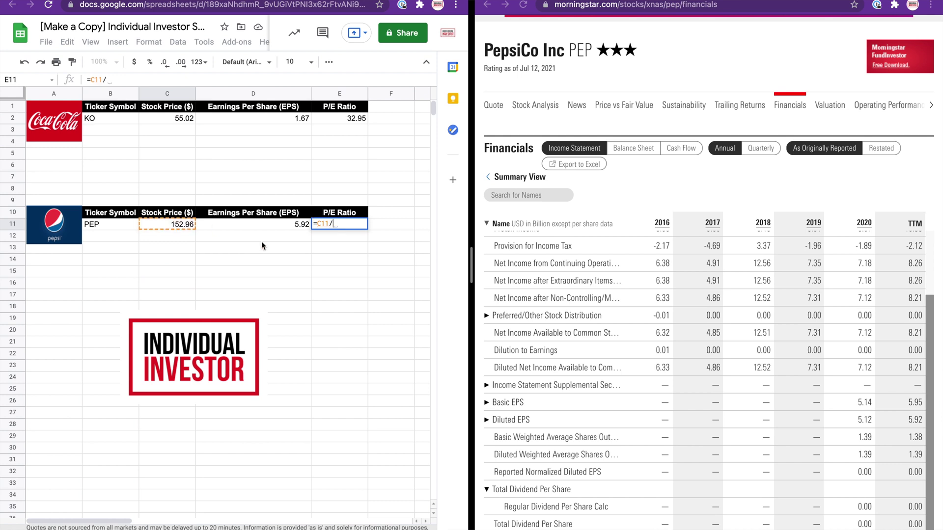
left_click(275, 228)
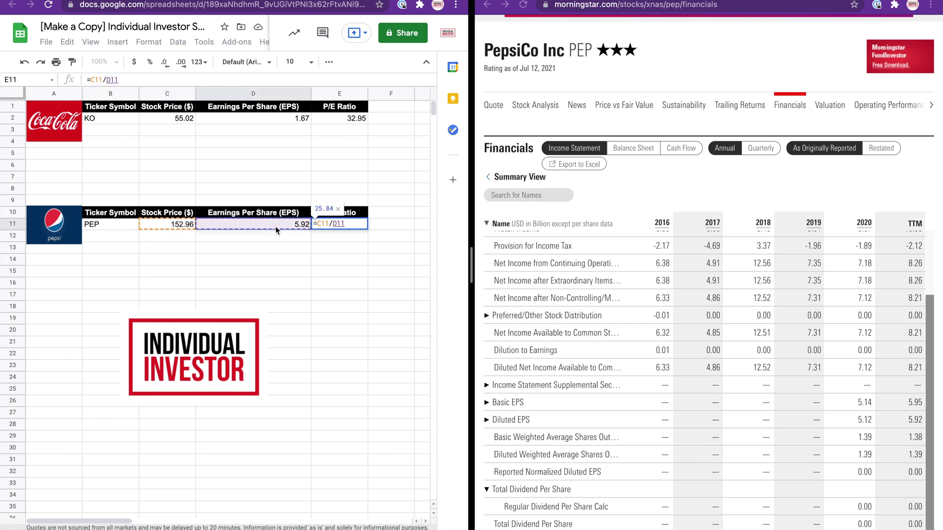
key("Return")
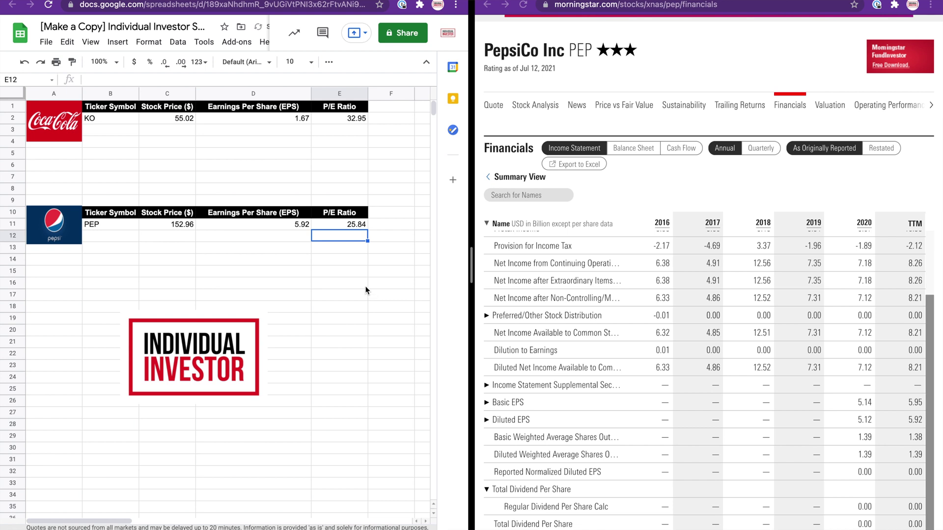